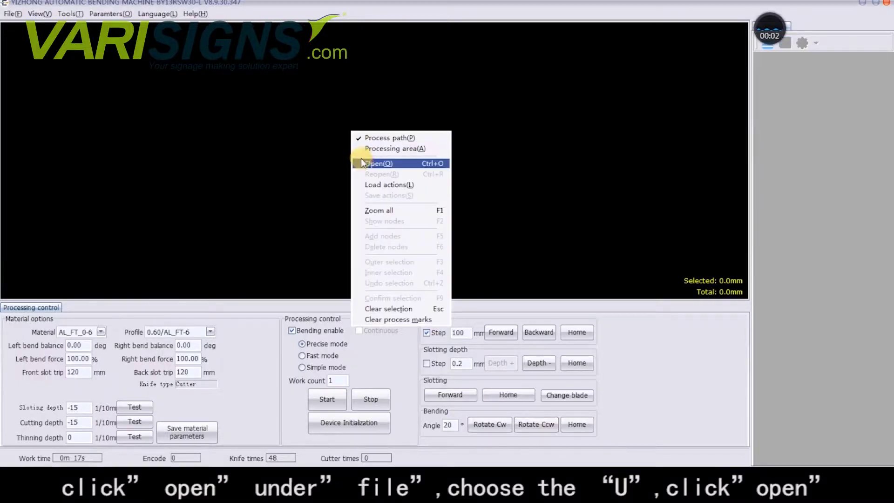
Bring up the file-open dialog and choose the U-shaped letter drawing 图形1.dxf
left_click(363, 163)
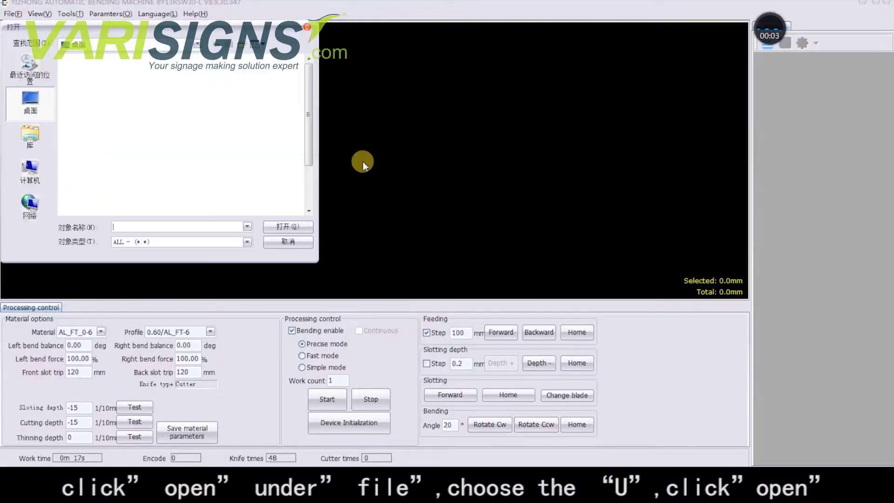
left_click(188, 198)
scroll(188, 198, "down", 2)
left_click(189, 197)
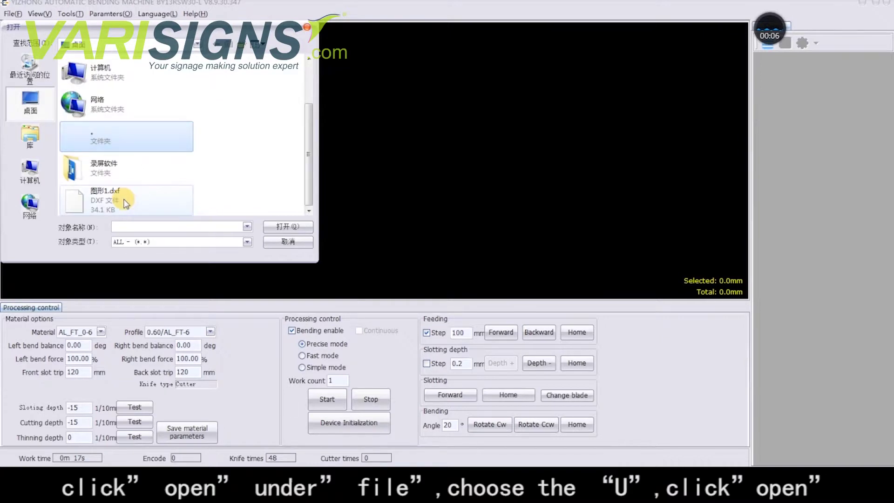
Load the chosen DXF, then select and confirm the U's 174.4 mm inner contour as section 1 via Outer selection
left_click(280, 230)
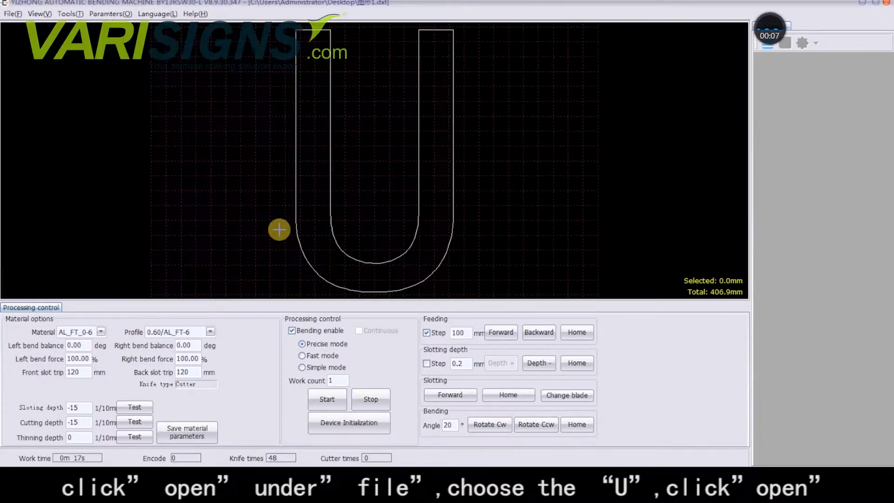
right_click(361, 152)
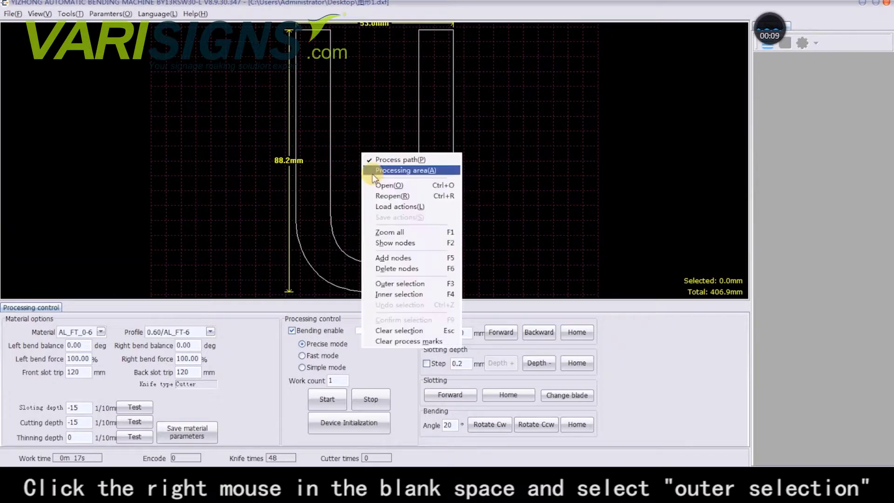
left_click(383, 283)
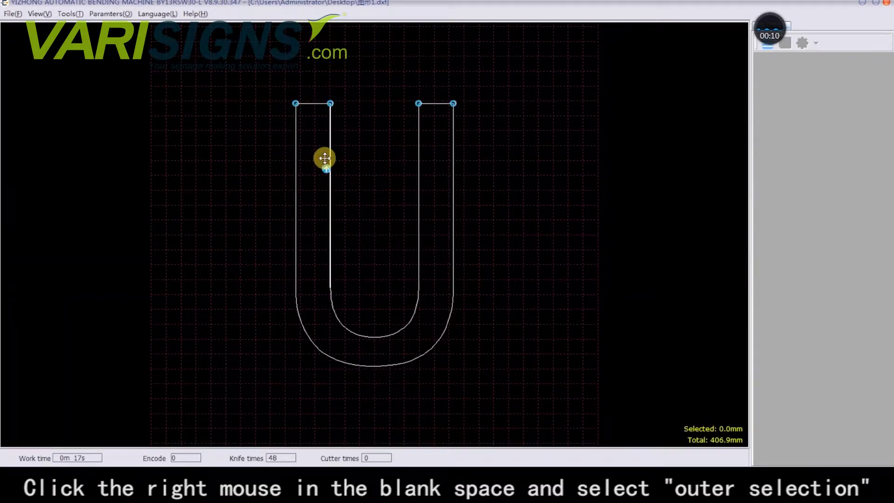
mouse_move(415, 105)
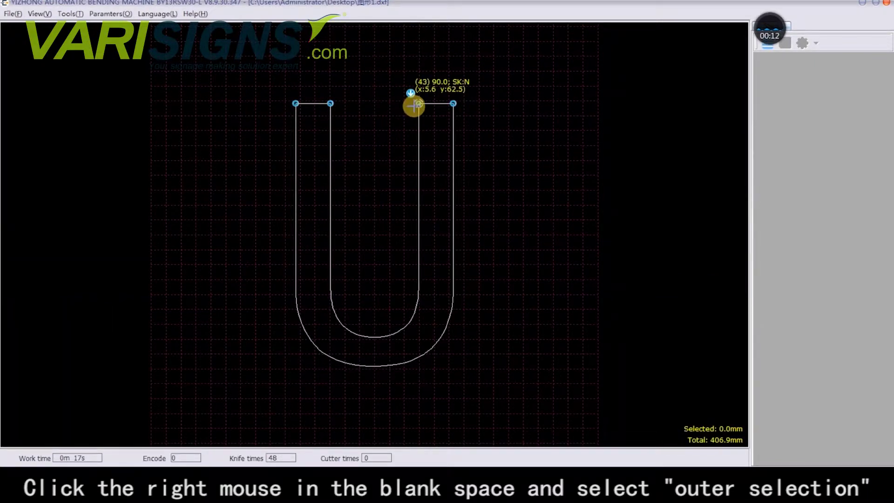
left_click(330, 105)
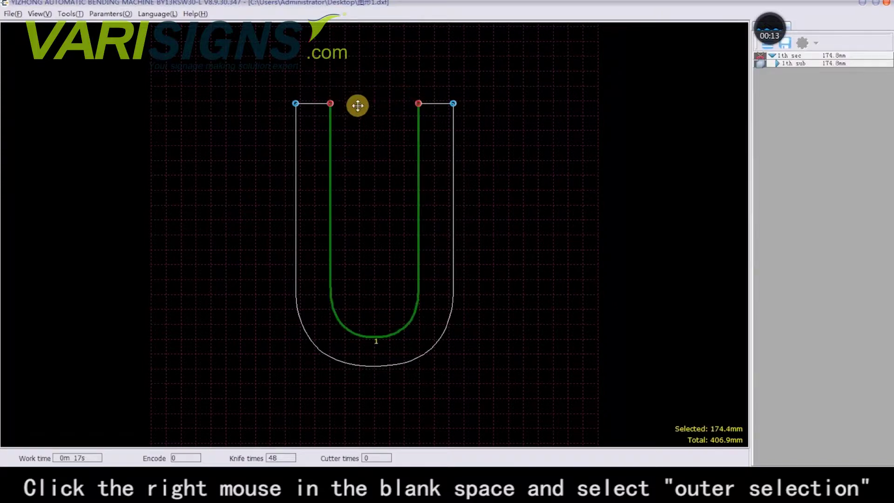
right_click(373, 100)
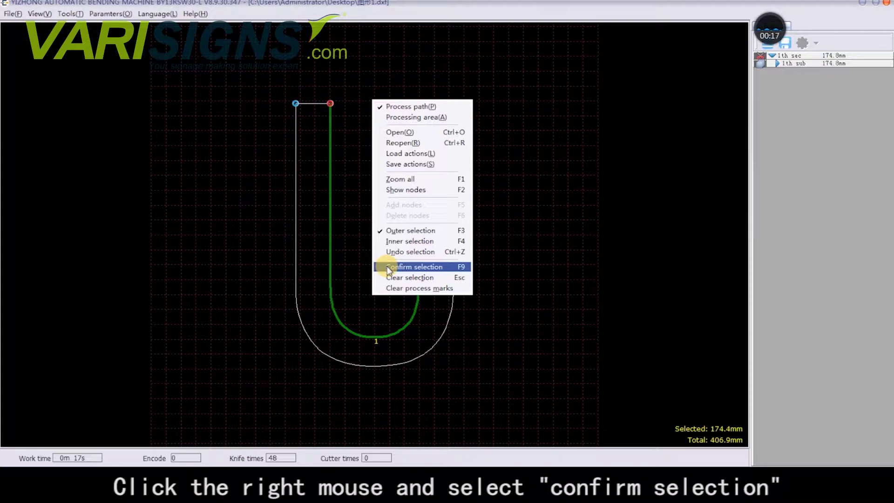
left_click(387, 266)
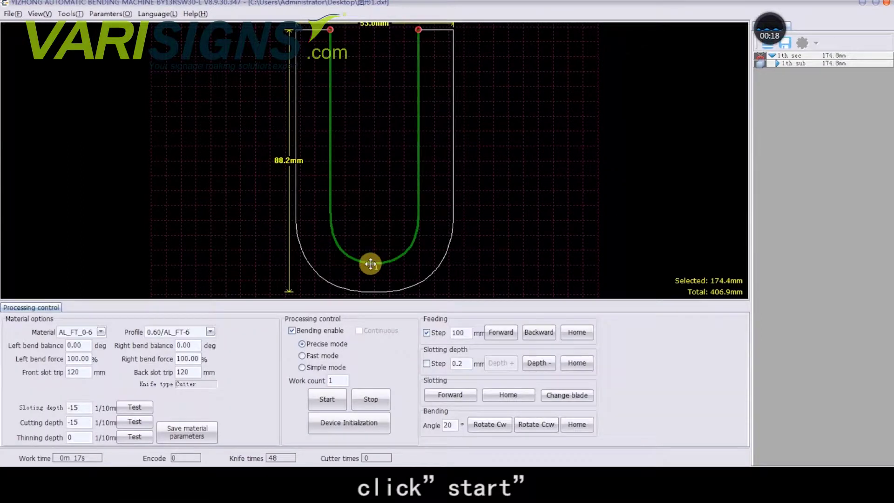
Start the bending job for the confirmed U path and let section 1 finish
left_click(327, 401)
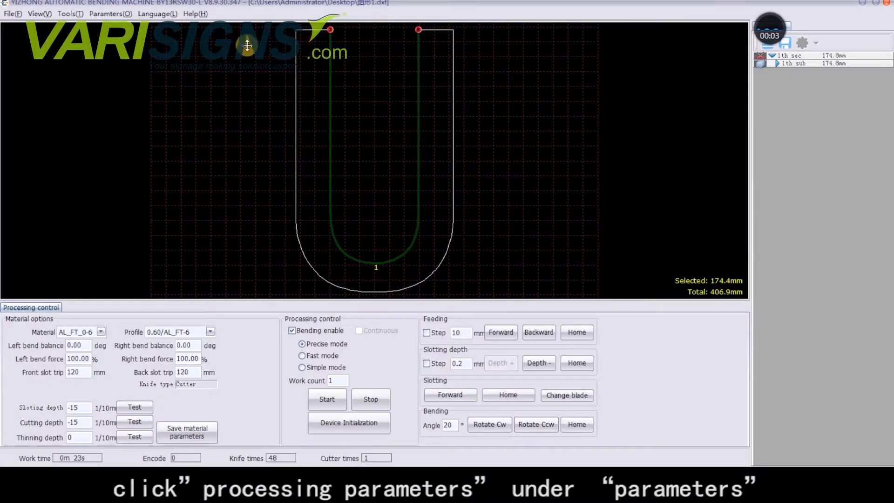
Set the bend tool's Arc offset to 5 mm in Processing parameters and save it
left_click(129, 15)
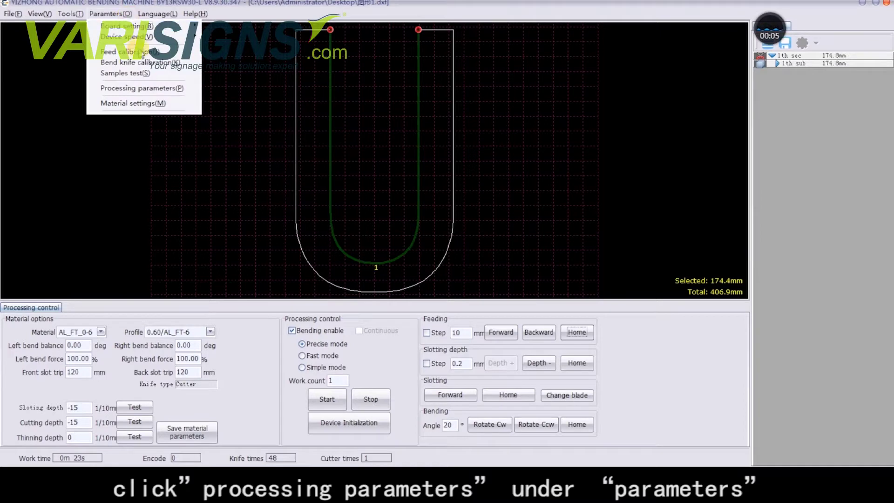
left_click(143, 88)
type("5")
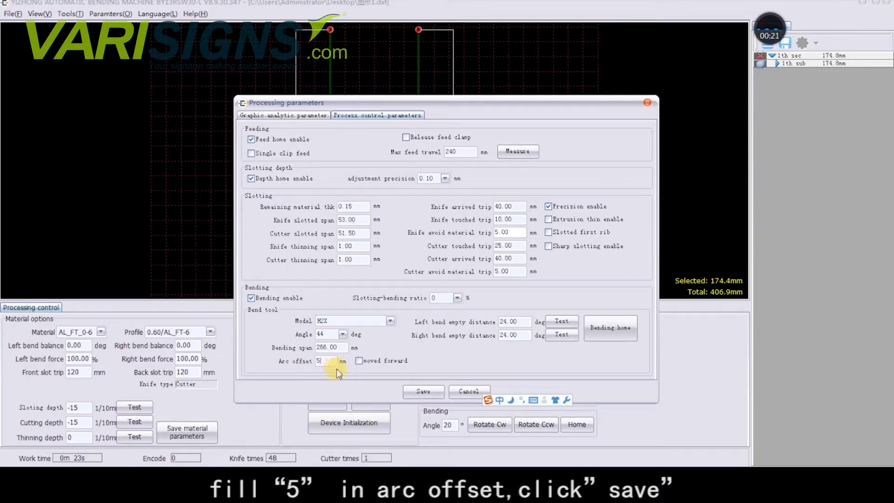
left_click(418, 393)
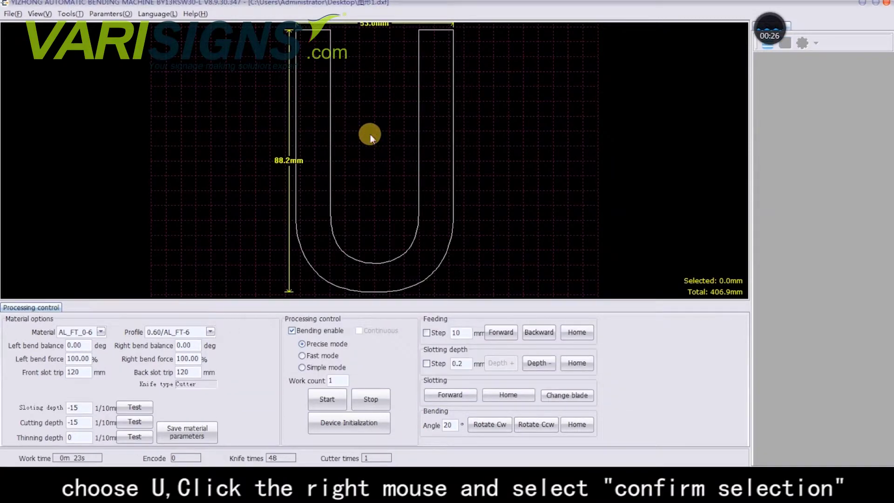
Reconfirm the U's 174.4 mm inner contour as the path and start a second bending run
right_click(370, 134)
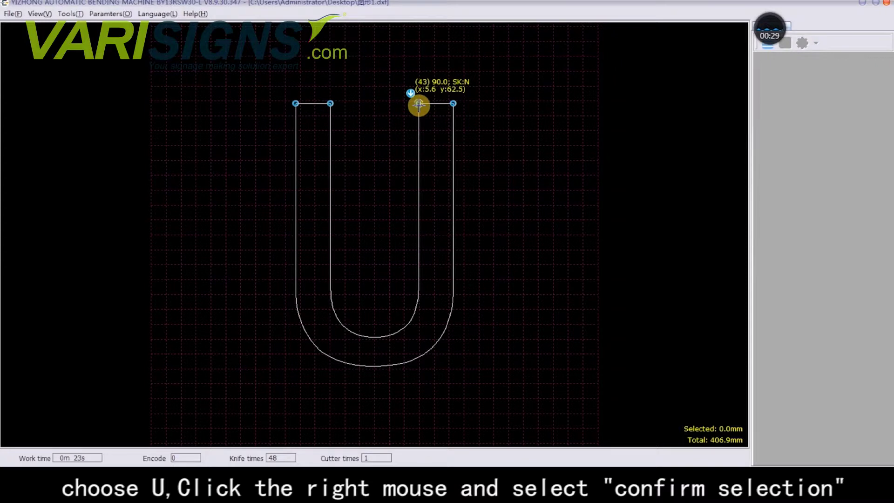
left_click(331, 103)
right_click(375, 87)
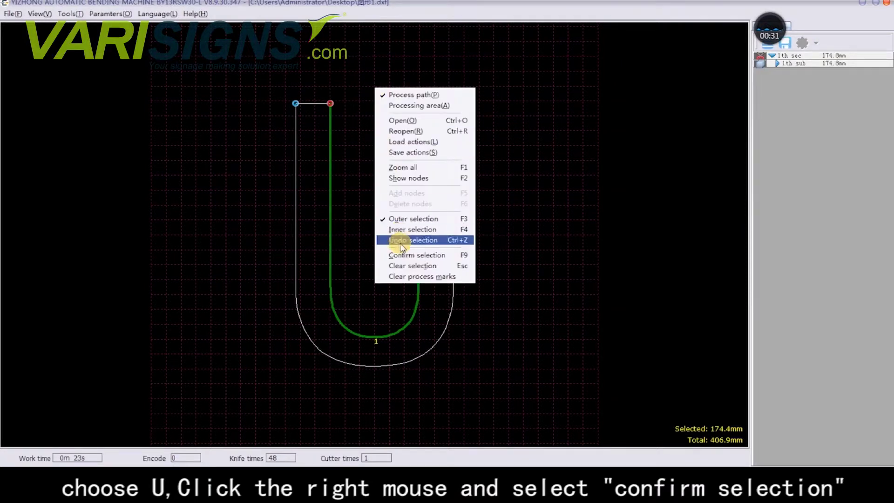
left_click(409, 255)
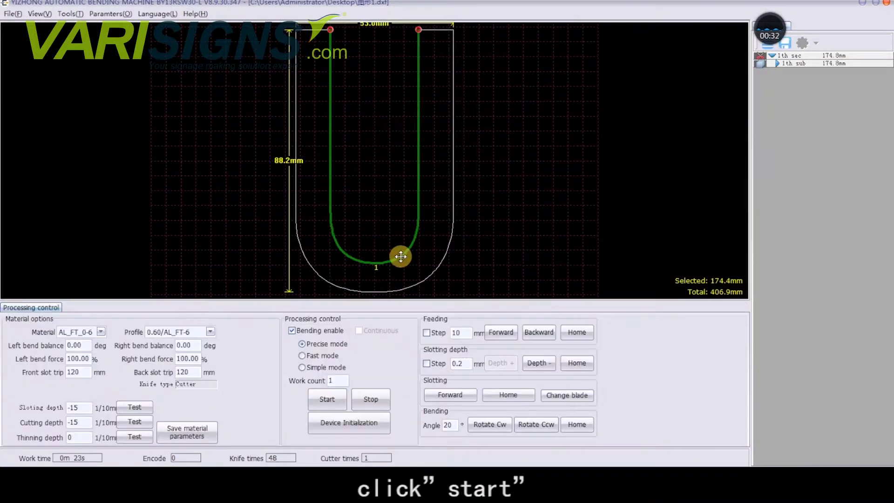
left_click(325, 398)
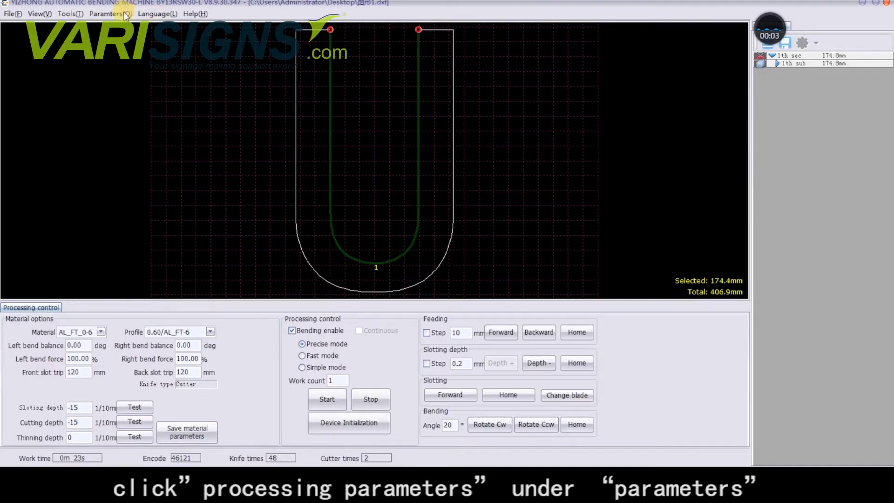
Change the bend tool's Arc offset to 2 mm in Processing parameters, save and acknowledge it
left_click(125, 16)
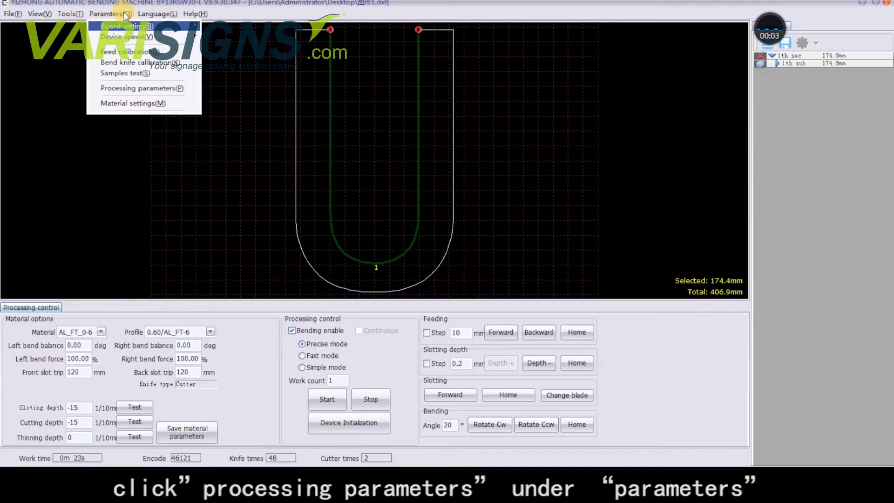
left_click(134, 87)
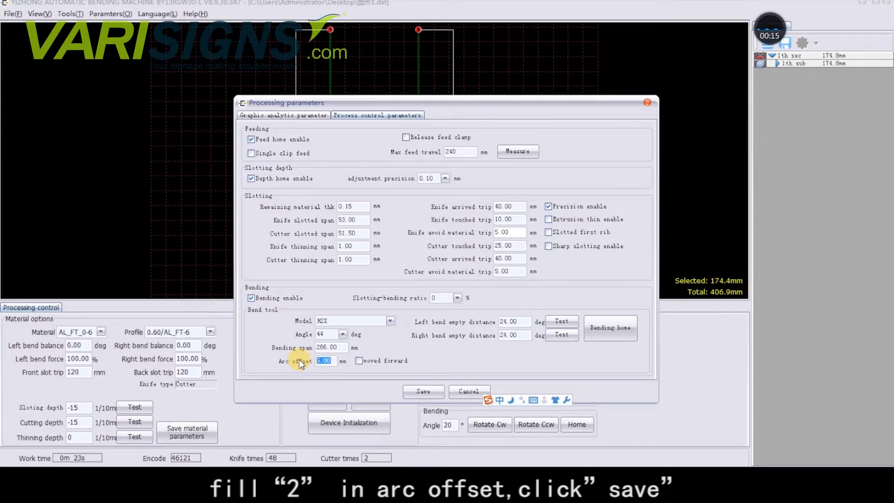
left_click(423, 393)
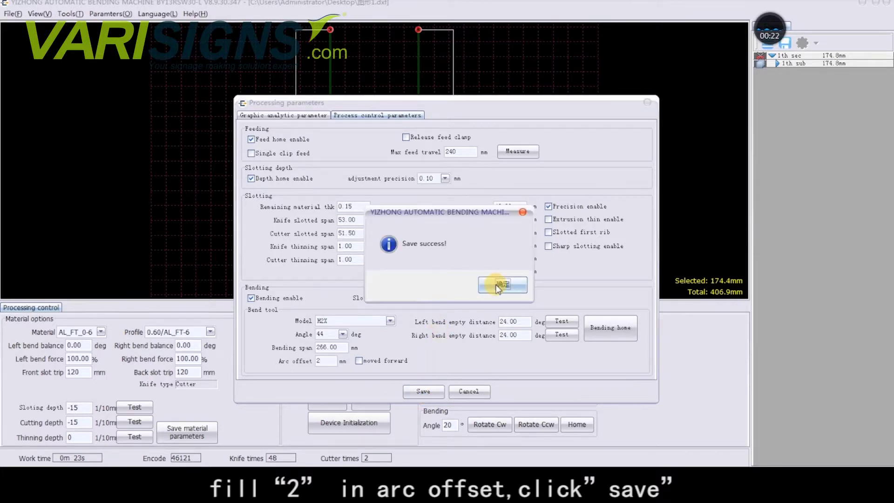
left_click(497, 287)
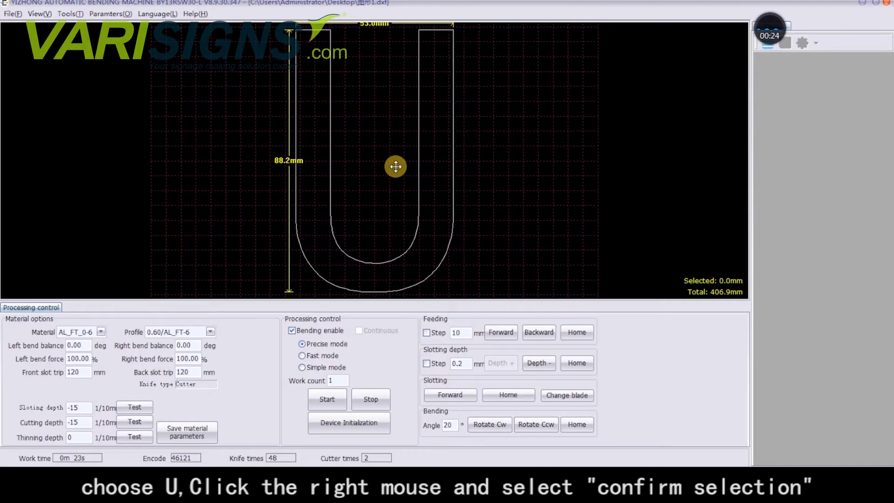
Confirm the U's 174.4 mm inner contour as section 1 again and start bending with the 2 mm offset
right_click(395, 166)
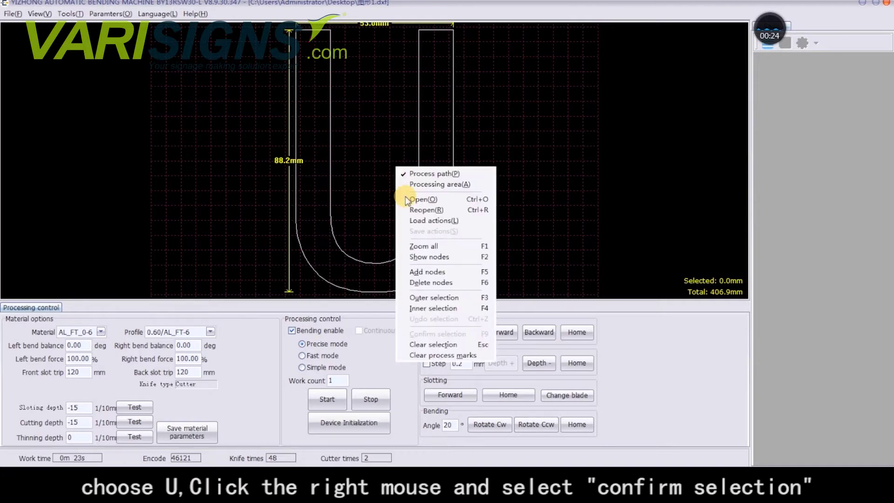
left_click(433, 299)
left_click(418, 104)
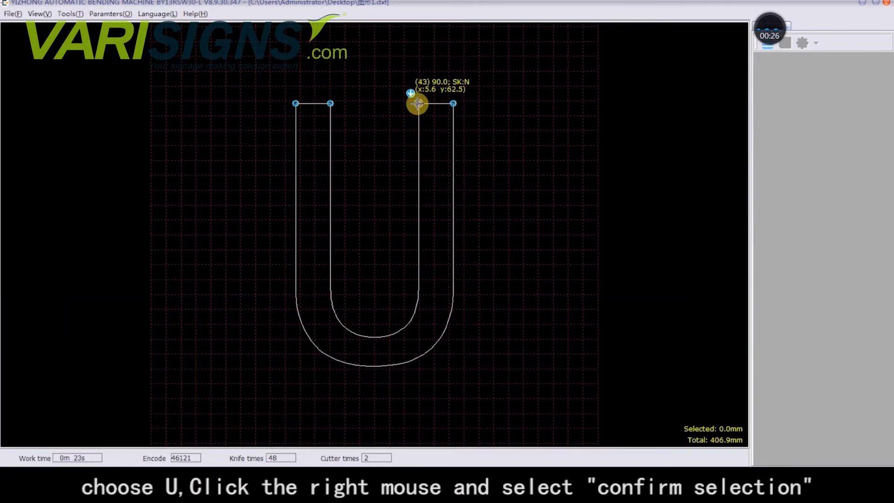
left_click(330, 104)
right_click(350, 88)
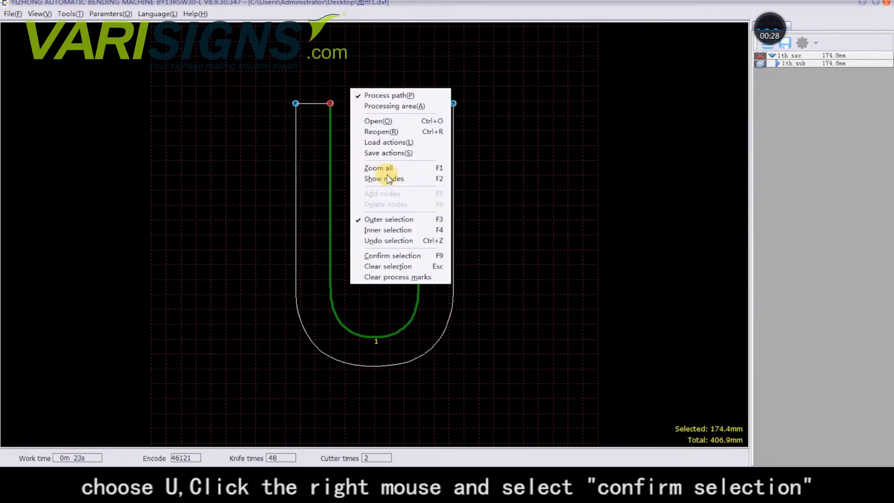
left_click(403, 255)
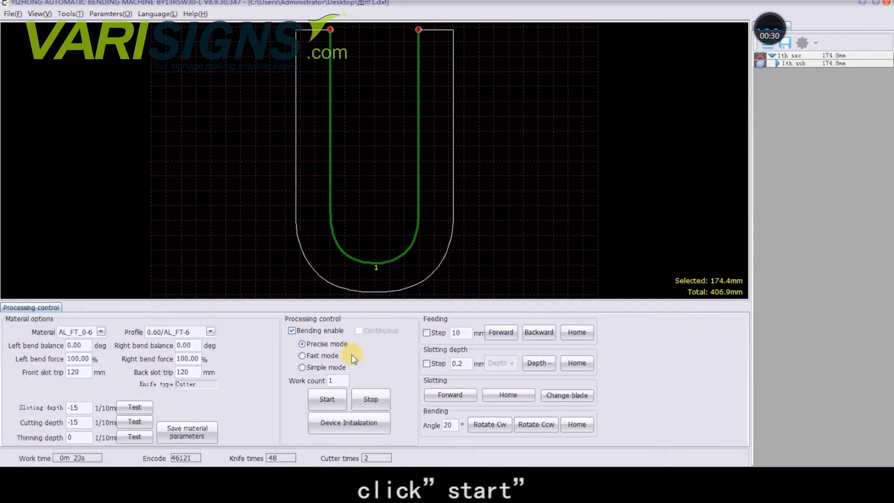
left_click(327, 398)
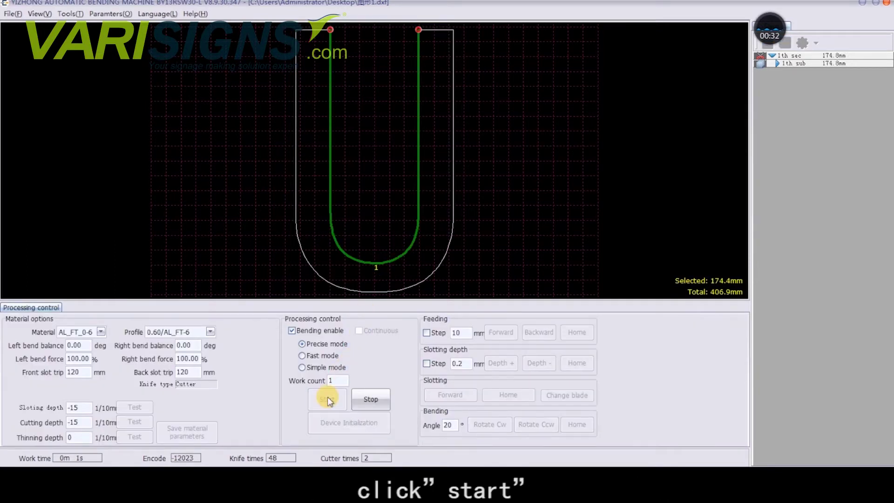